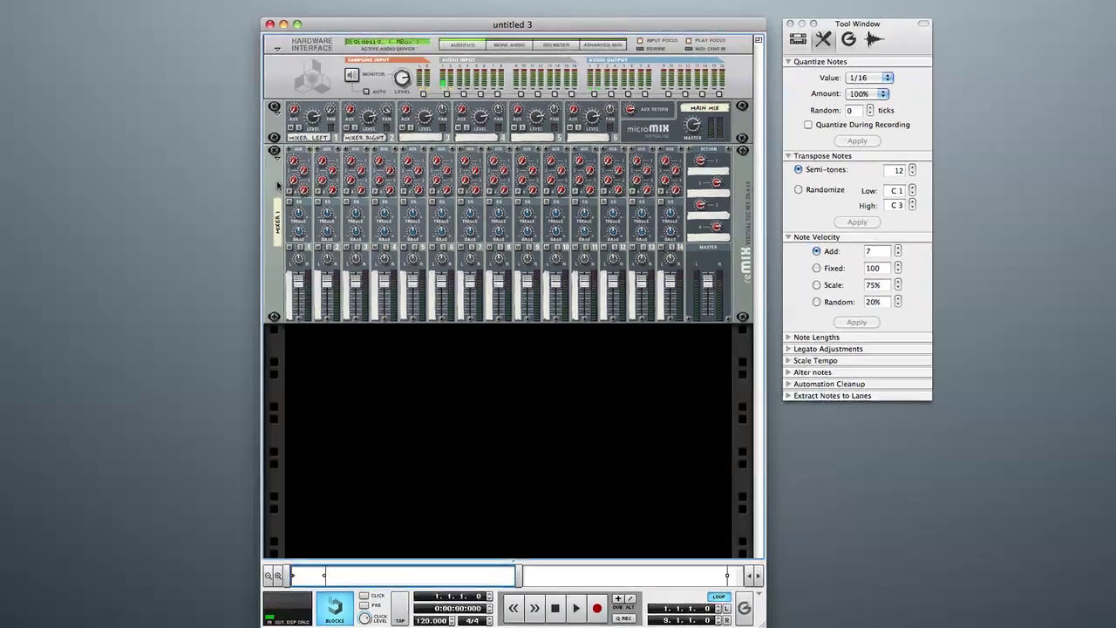
Add a Kong Drum Designer, Kong 1 with the Init Patch, below the reMix mixer.
{"action": "left_click", "coordinate": [251, 178]}
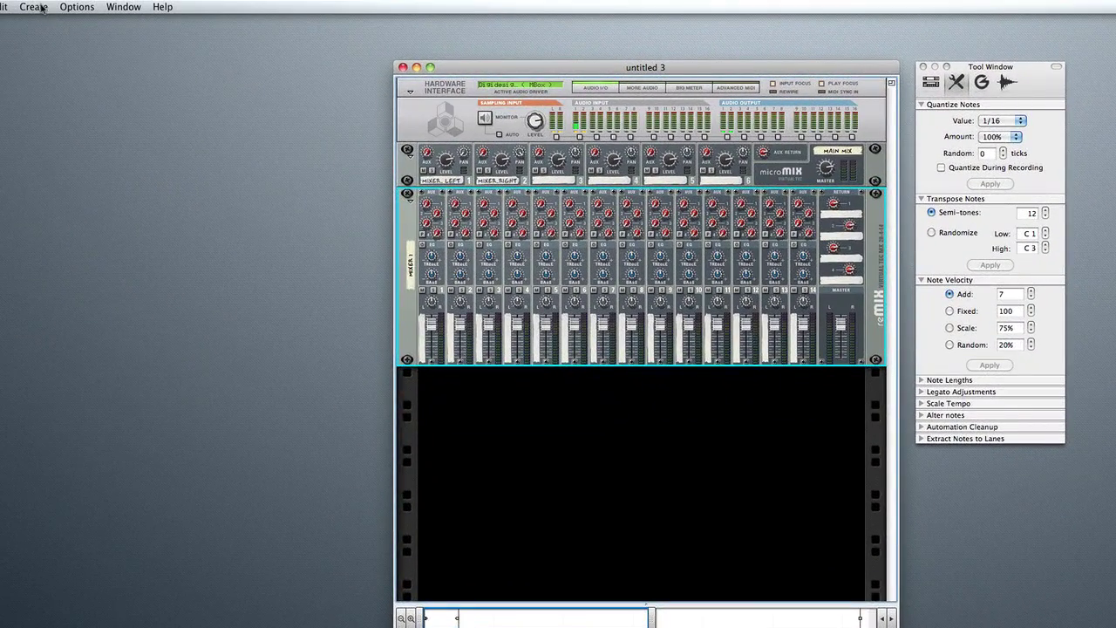
{"action": "left_click", "coordinate": [17, 0]}
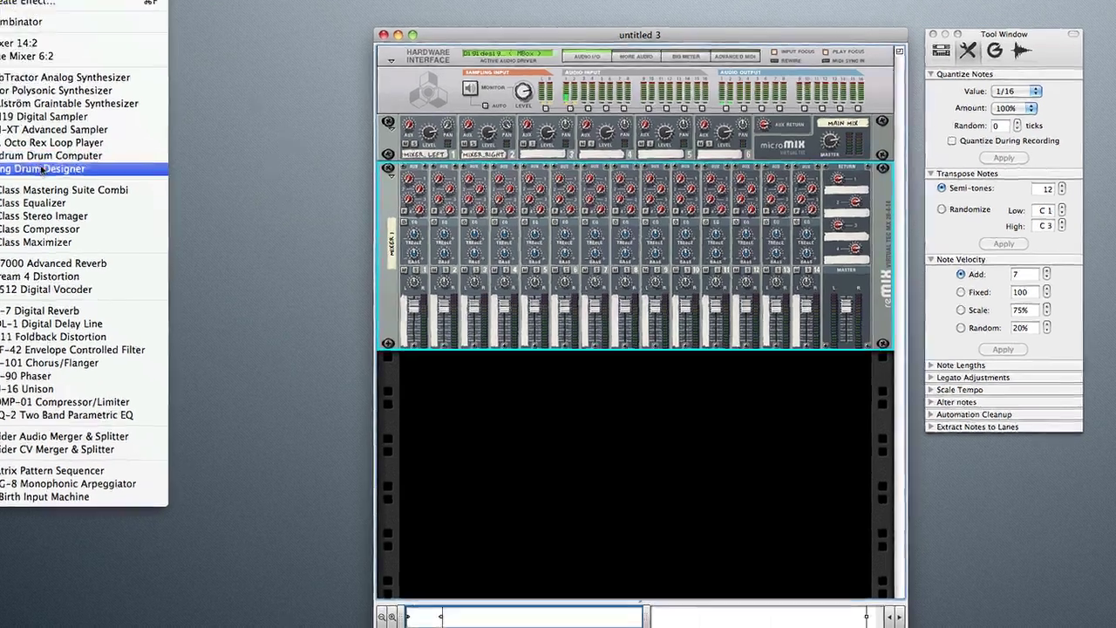
{"action": "left_click", "coordinate": [73, 193]}
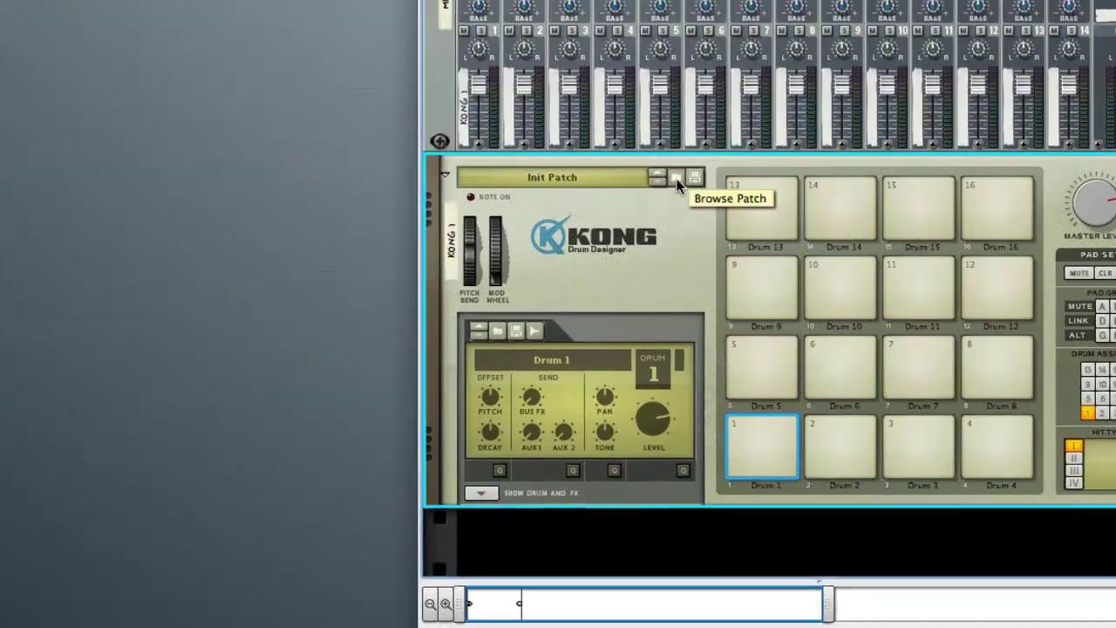
Browse Kong Kits to the Hip Hop Kits folder and load Chill [K].kong into Kong 1.
{"action": "left_click", "coordinate": [678, 180]}
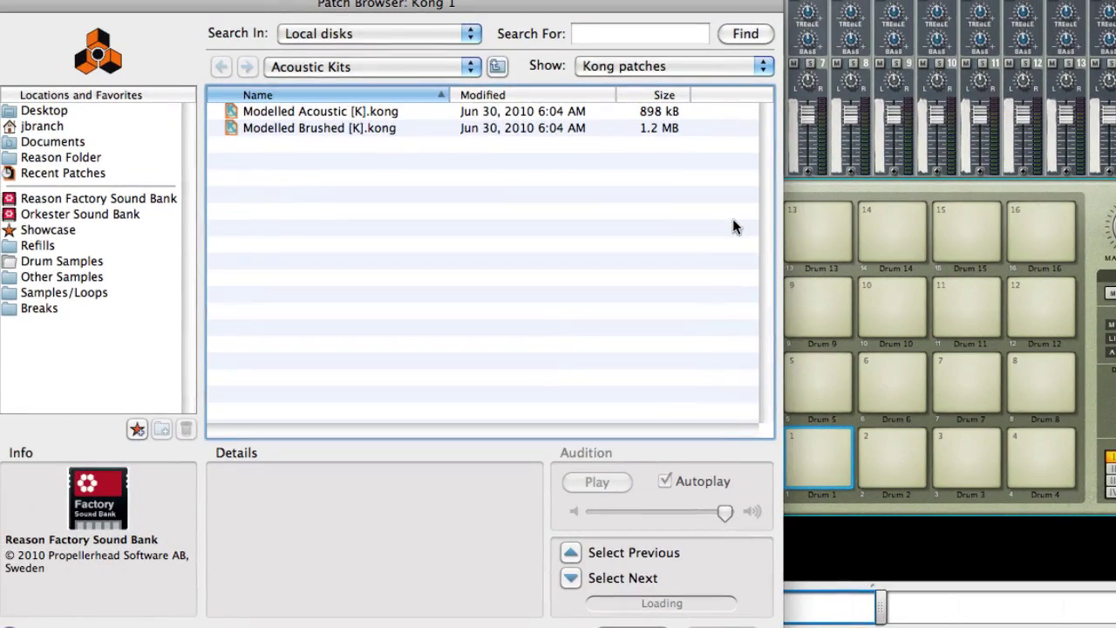
{"action": "left_click", "coordinate": [456, 67]}
{"action": "left_click", "coordinate": [453, 80]}
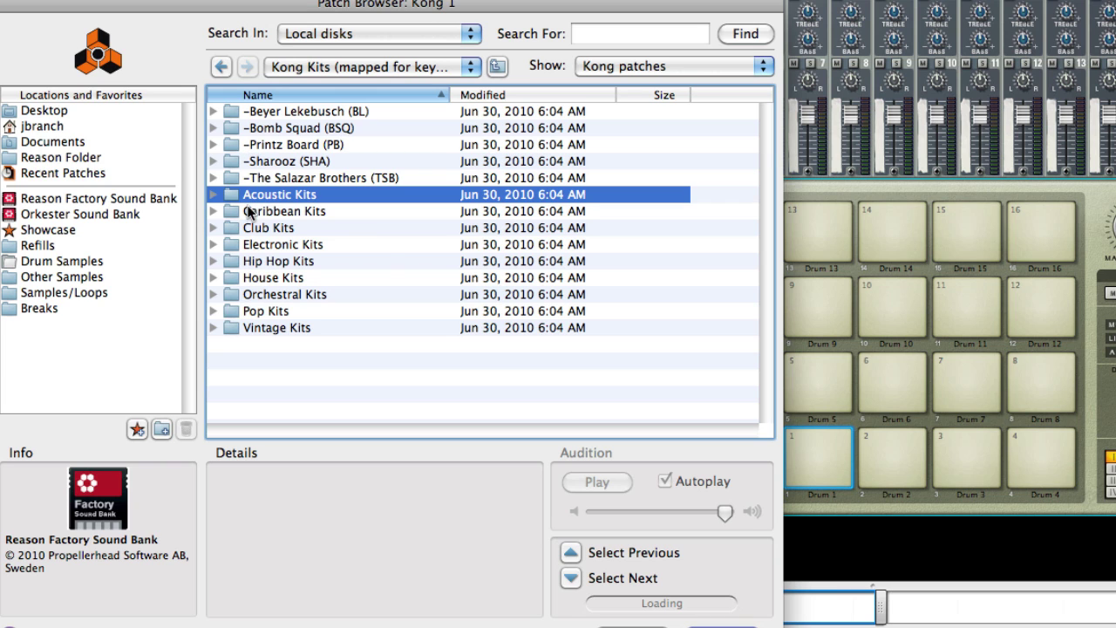
{"action": "double_click", "coordinate": [263, 230]}
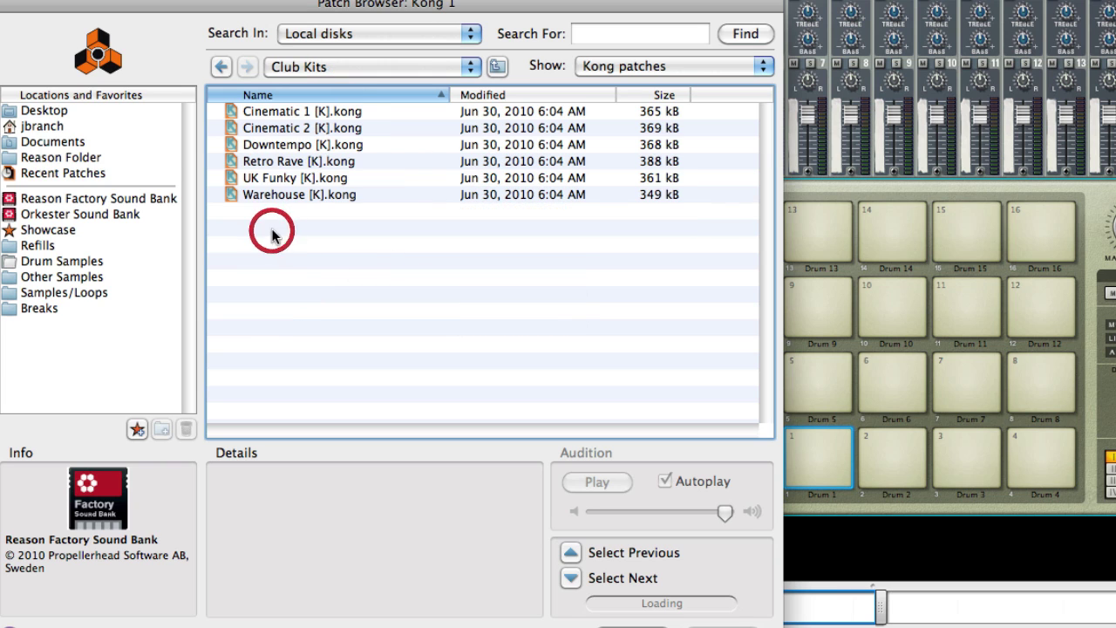
{"action": "left_click", "coordinate": [355, 72]}
{"action": "left_click", "coordinate": [355, 83]}
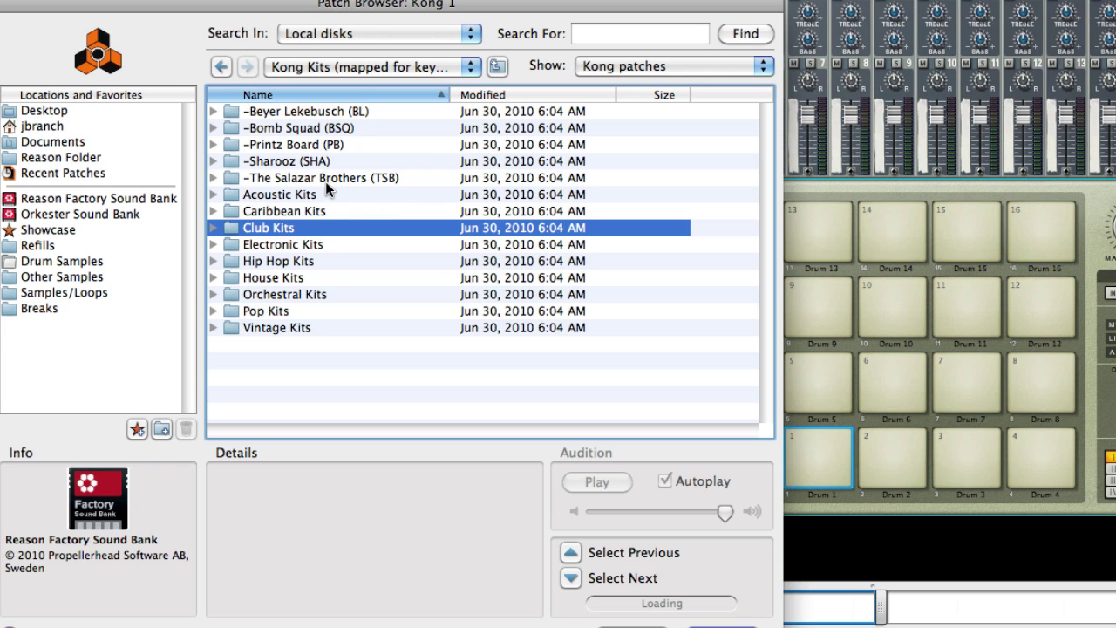
{"action": "double_click", "coordinate": [297, 261]}
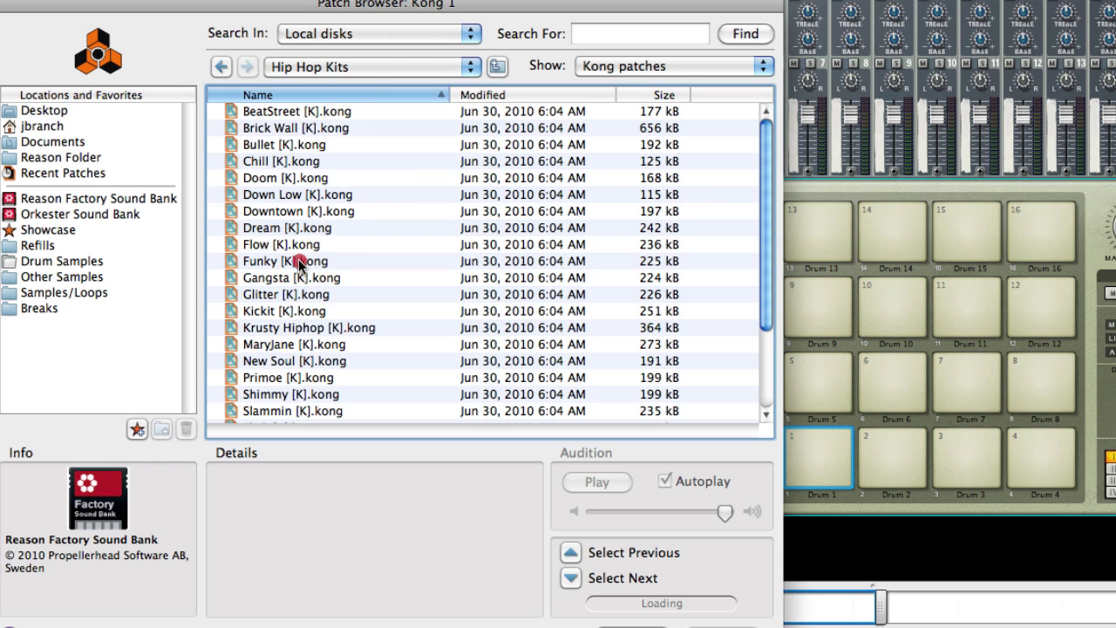
{"action": "double_click", "coordinate": [277, 161]}
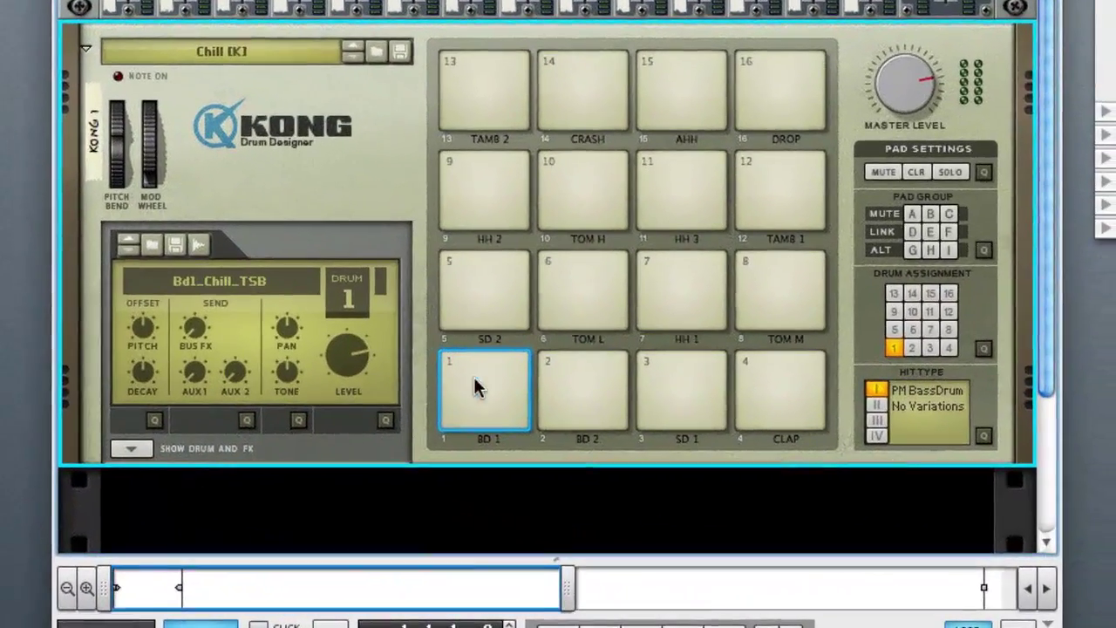
Audition the Chill kit's BD 2, SD 1, CLAP, SD 2, TOM L, HH 1 and TOM M pads.
{"action": "left_click", "coordinate": [750, 424]}
{"action": "left_click", "coordinate": [704, 386]}
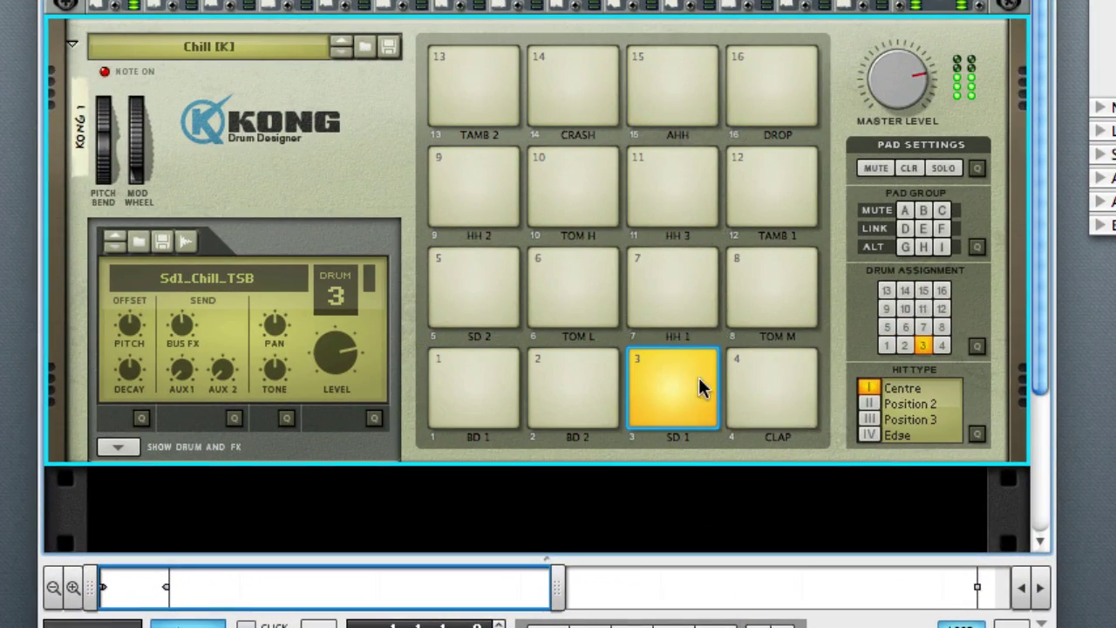
{"action": "left_click", "coordinate": [764, 388]}
{"action": "left_click", "coordinate": [473, 306]}
{"action": "left_click", "coordinate": [571, 303]}
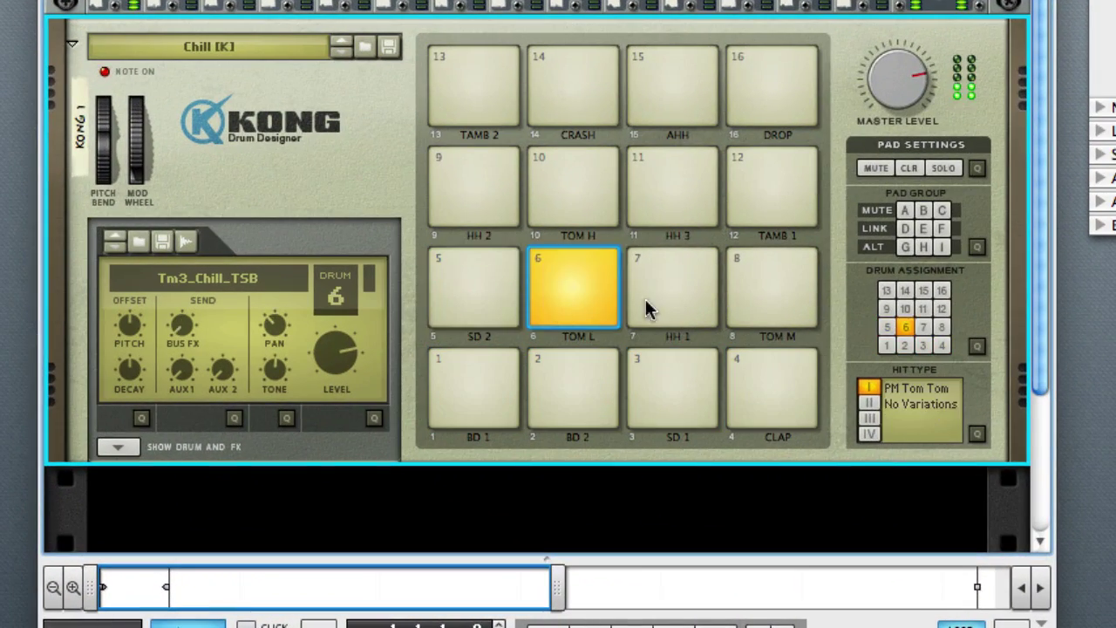
{"action": "left_click", "coordinate": [652, 305]}
{"action": "left_click", "coordinate": [746, 305]}
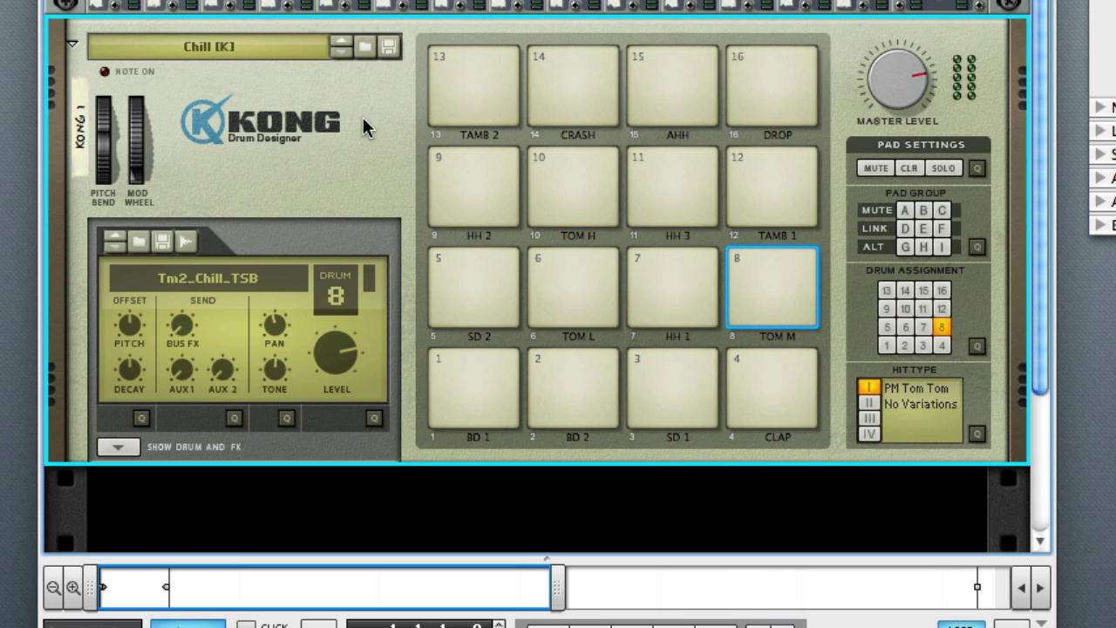
Step past Bullet [K] to the Brick Wall [K] kit and audition its pads, BD 1 through HH SEMI OPEN.
{"action": "left_click", "coordinate": [342, 40]}
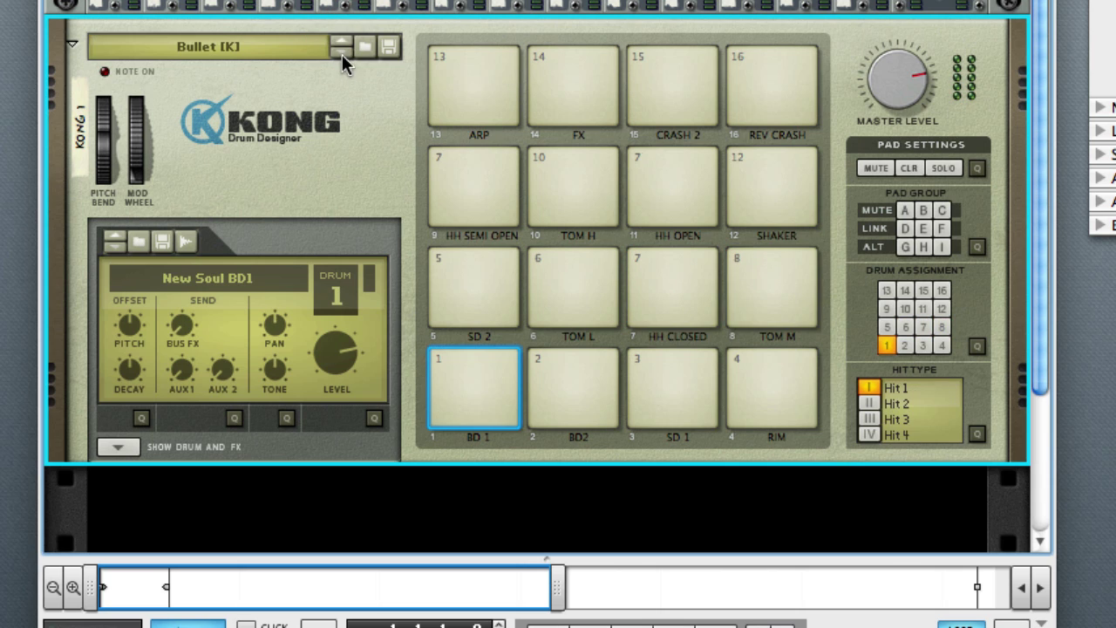
{"action": "left_click", "coordinate": [342, 40]}
{"action": "left_click", "coordinate": [483, 404]}
{"action": "left_click", "coordinate": [575, 392]}
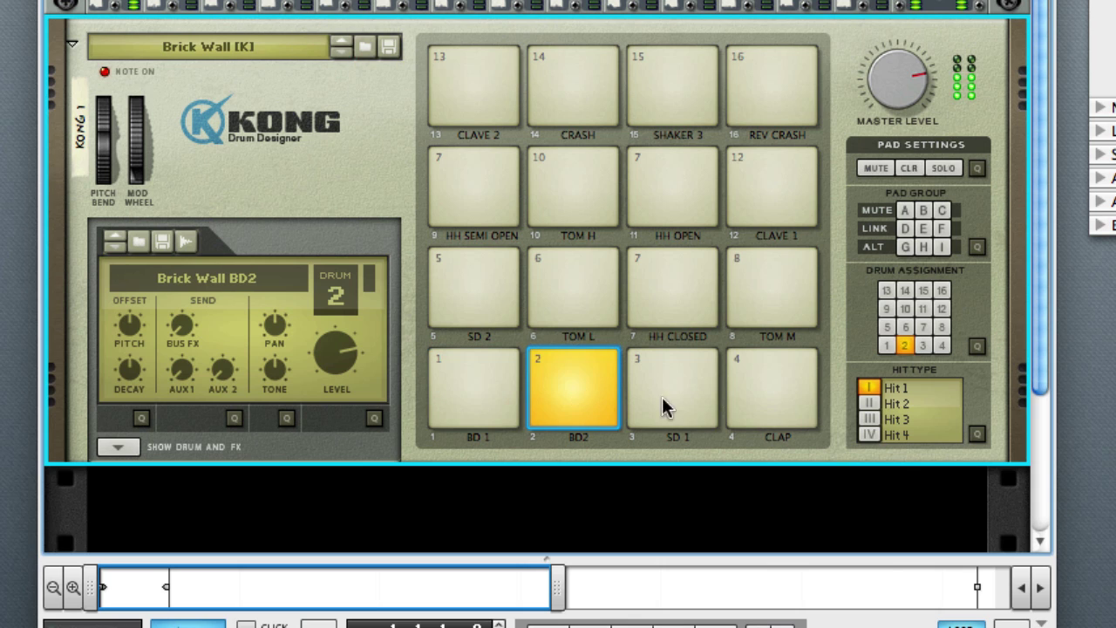
{"action": "left_click", "coordinate": [667, 392]}
{"action": "left_click", "coordinate": [762, 366]}
{"action": "left_click", "coordinate": [767, 292]}
{"action": "left_click", "coordinate": [672, 303]}
{"action": "left_click", "coordinate": [573, 288]}
{"action": "left_click", "coordinate": [473, 287]}
{"action": "left_click", "coordinate": [472, 213]}
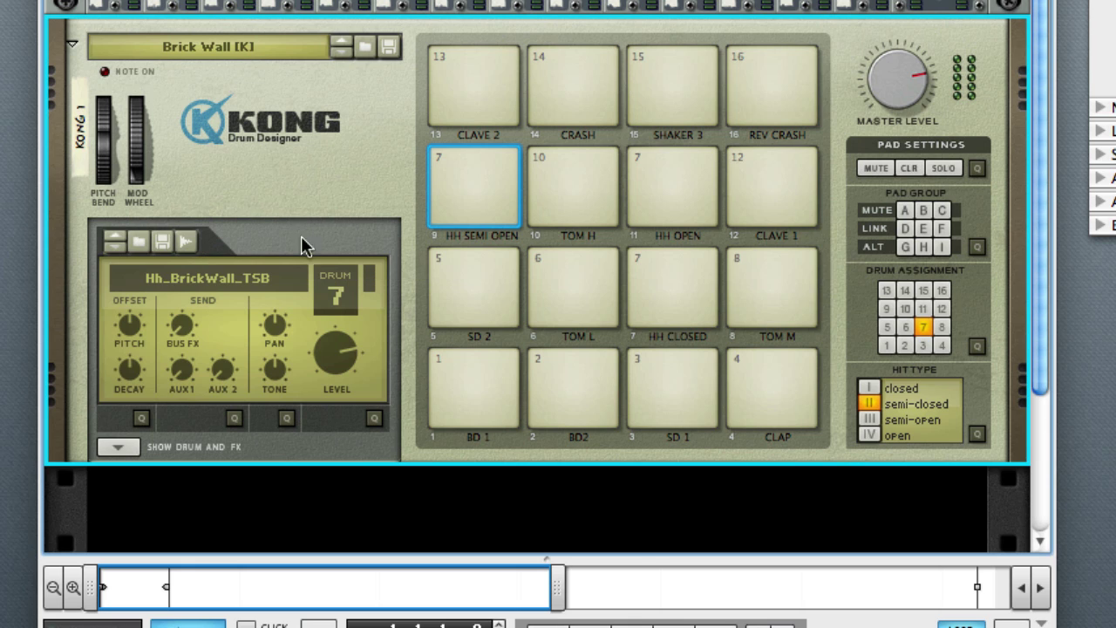
Select pad 1 (BD 1) to show its Brick Wall BD1 drum and play the kick.
{"action": "left_click", "coordinate": [459, 392]}
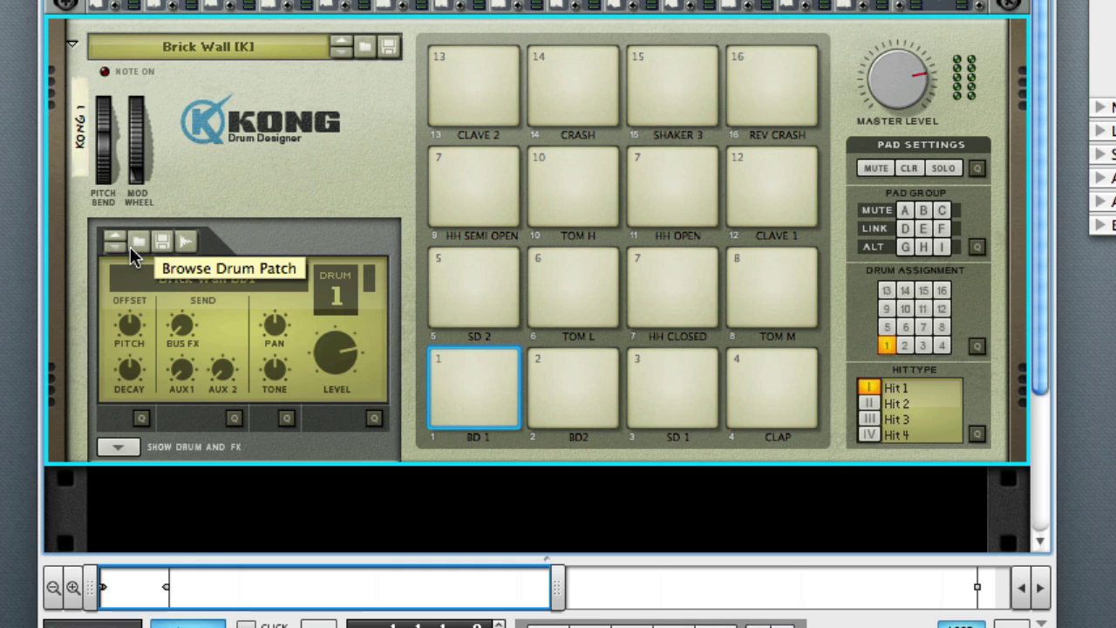
{"action": "left_click", "coordinate": [469, 388]}
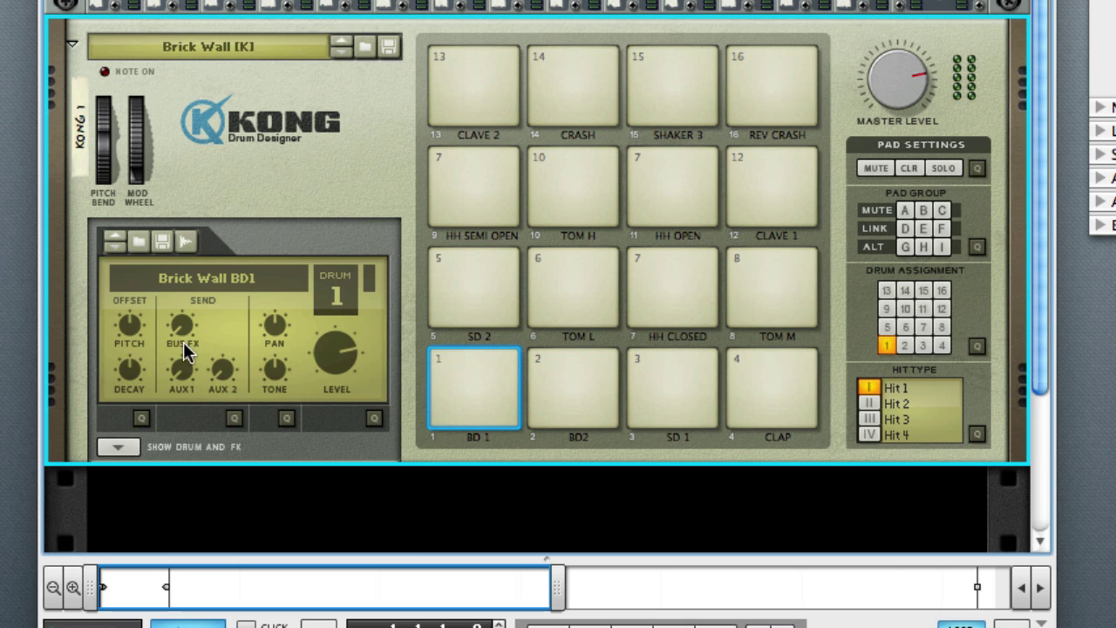
{"action": "left_click", "coordinate": [145, 417]}
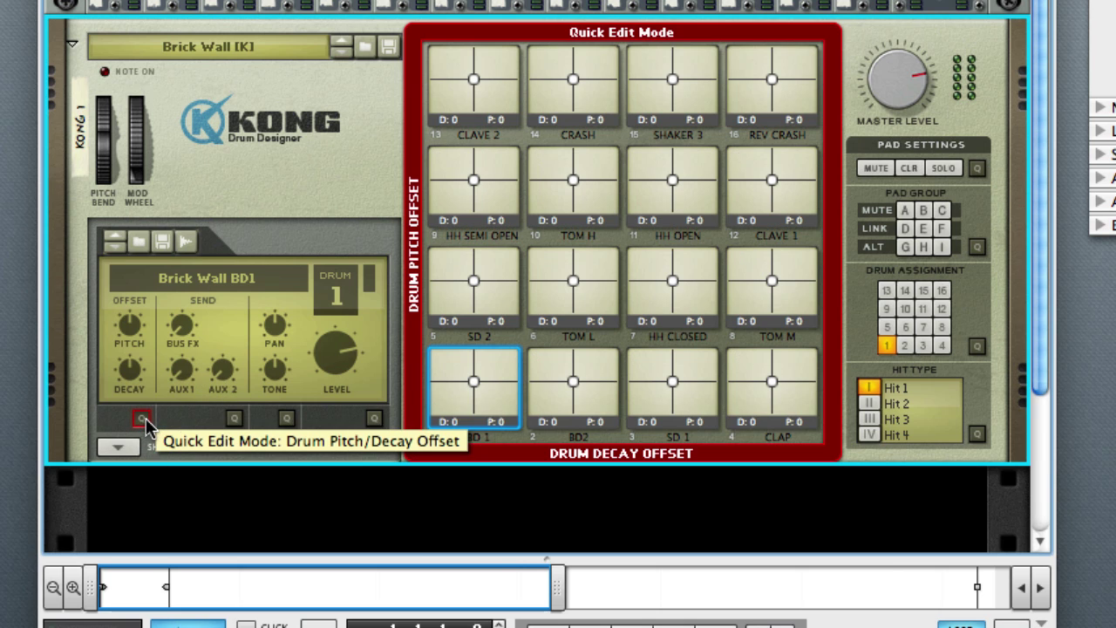
{"action": "left_click", "coordinate": [233, 422]}
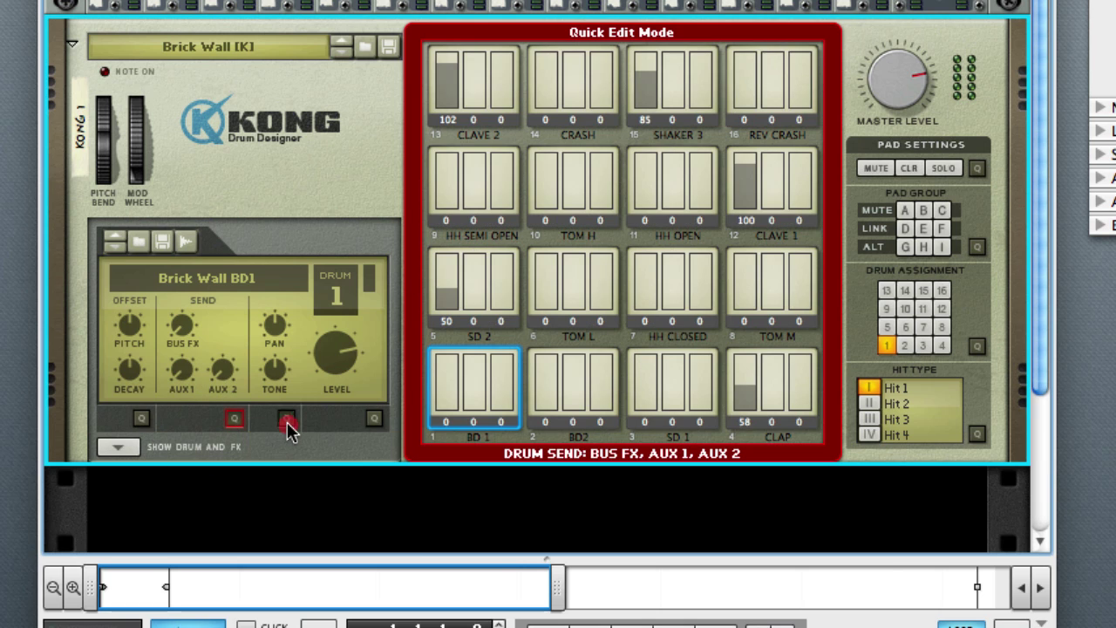
{"action": "left_click", "coordinate": [286, 420]}
{"action": "left_click", "coordinate": [373, 419]}
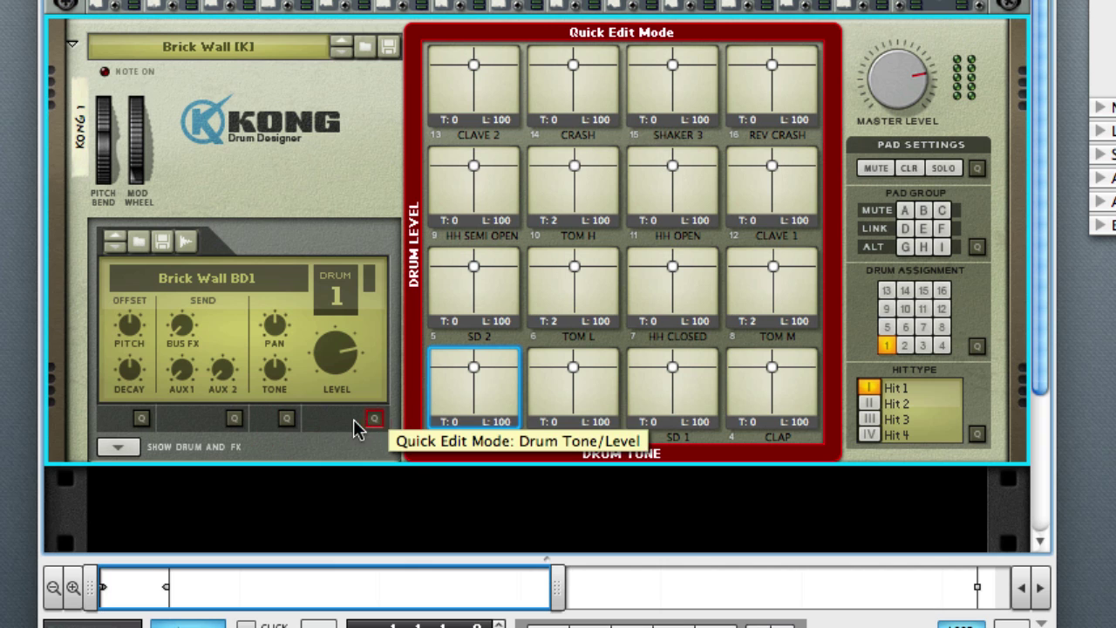
{"action": "left_click", "coordinate": [287, 419]}
{"action": "left_click", "coordinate": [234, 418]}
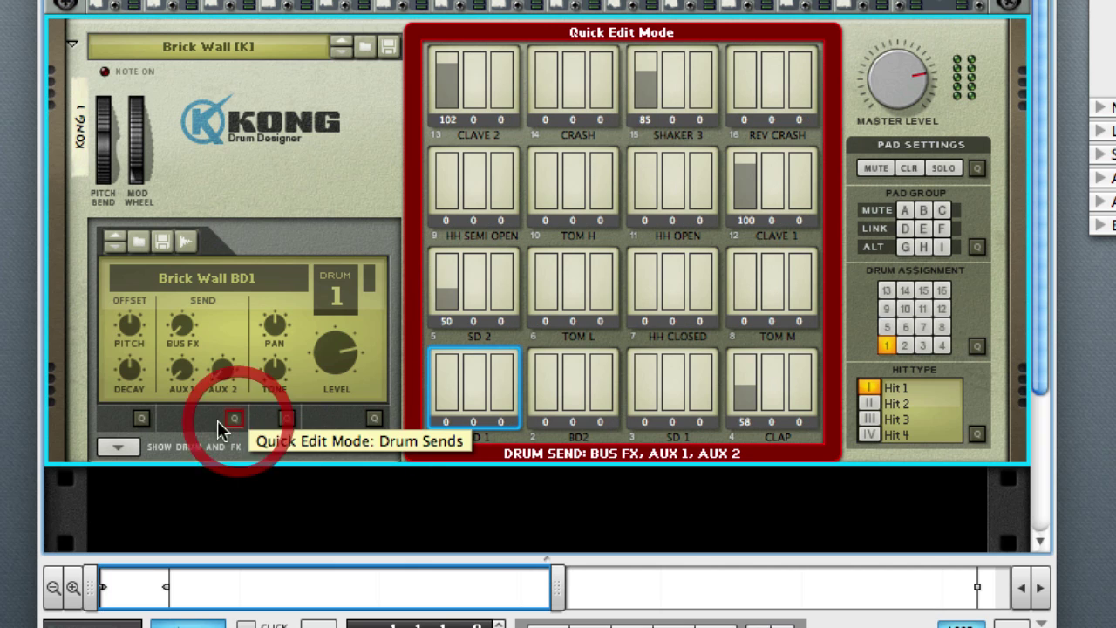
{"action": "left_click", "coordinate": [142, 418]}
{"action": "left_click", "coordinate": [142, 420]}
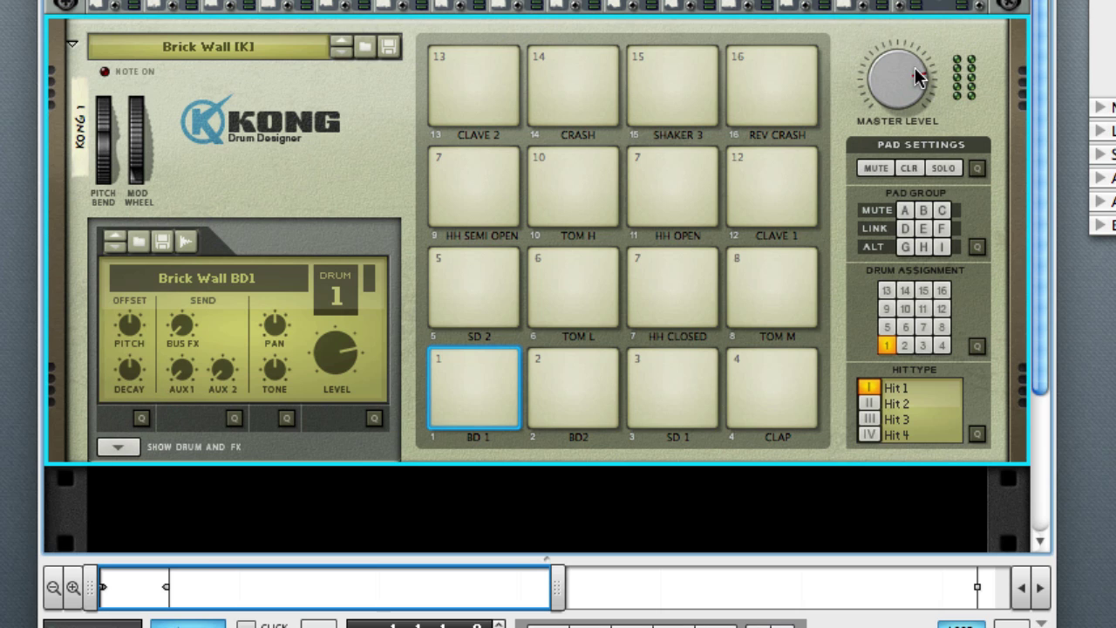
{"action": "mouse_move", "coordinate": [917, 76]}
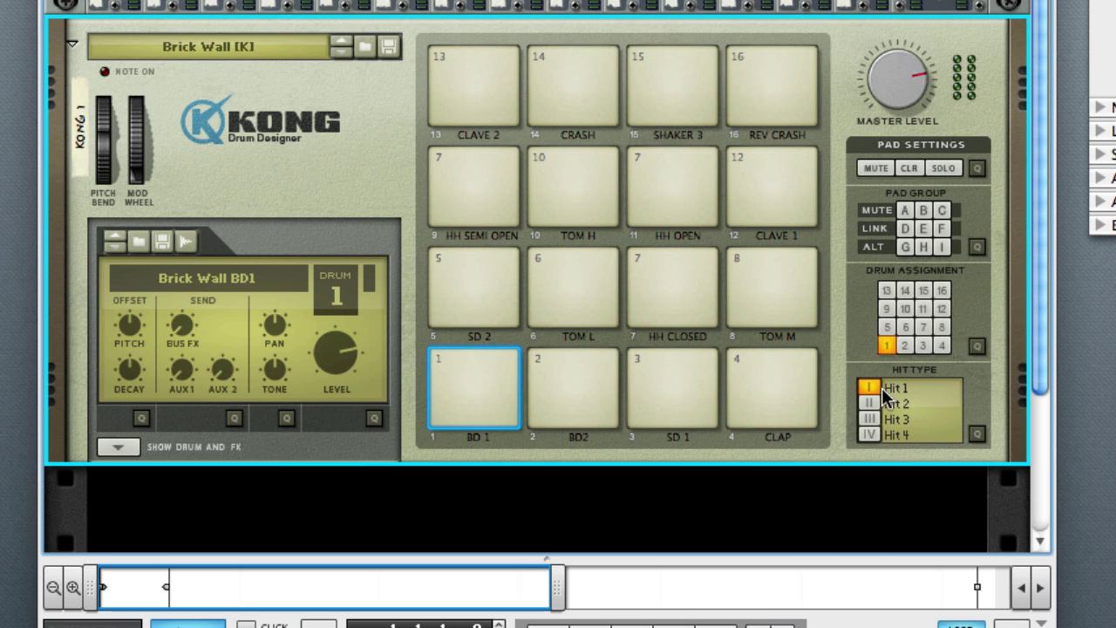
{"action": "left_click", "coordinate": [979, 435]}
{"action": "left_click", "coordinate": [977, 345]}
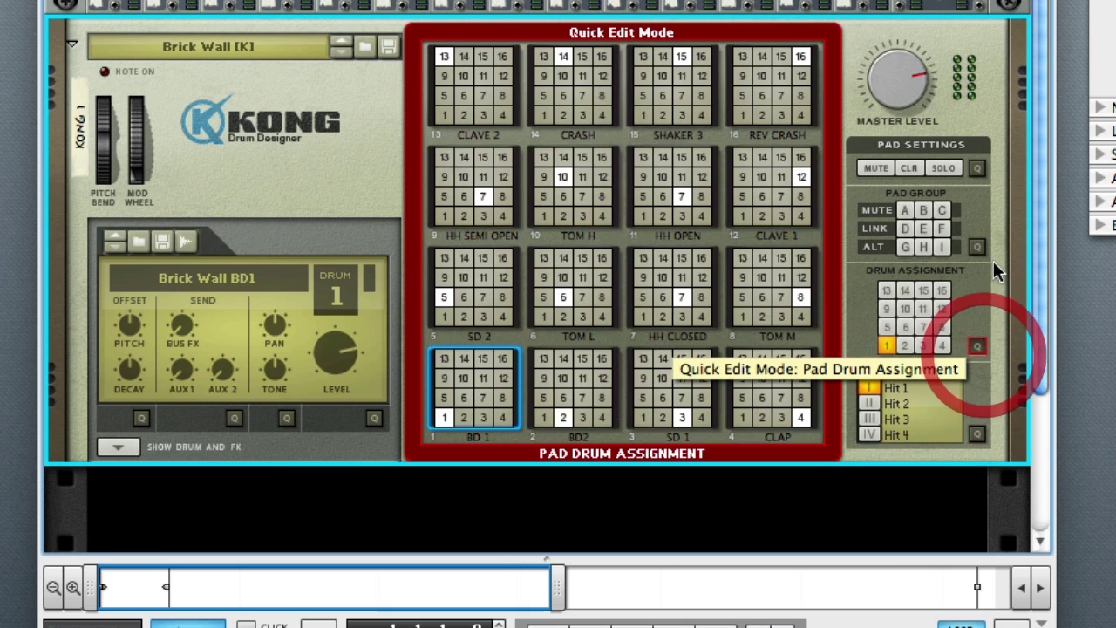
{"action": "left_click", "coordinate": [977, 247]}
{"action": "left_click", "coordinate": [978, 168]}
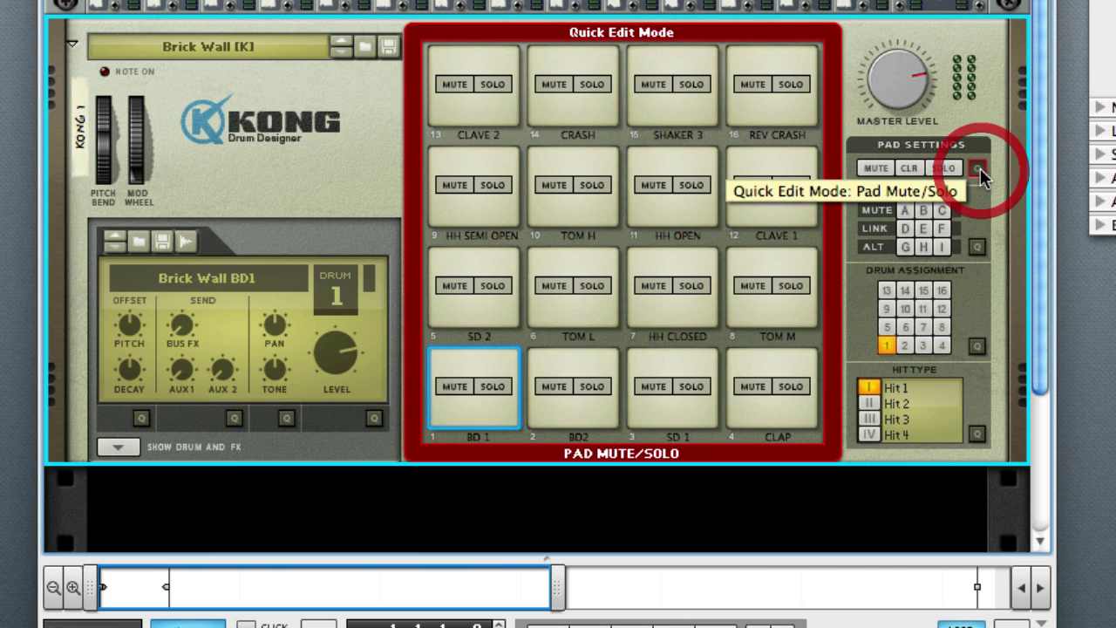
{"action": "left_click", "coordinate": [978, 168]}
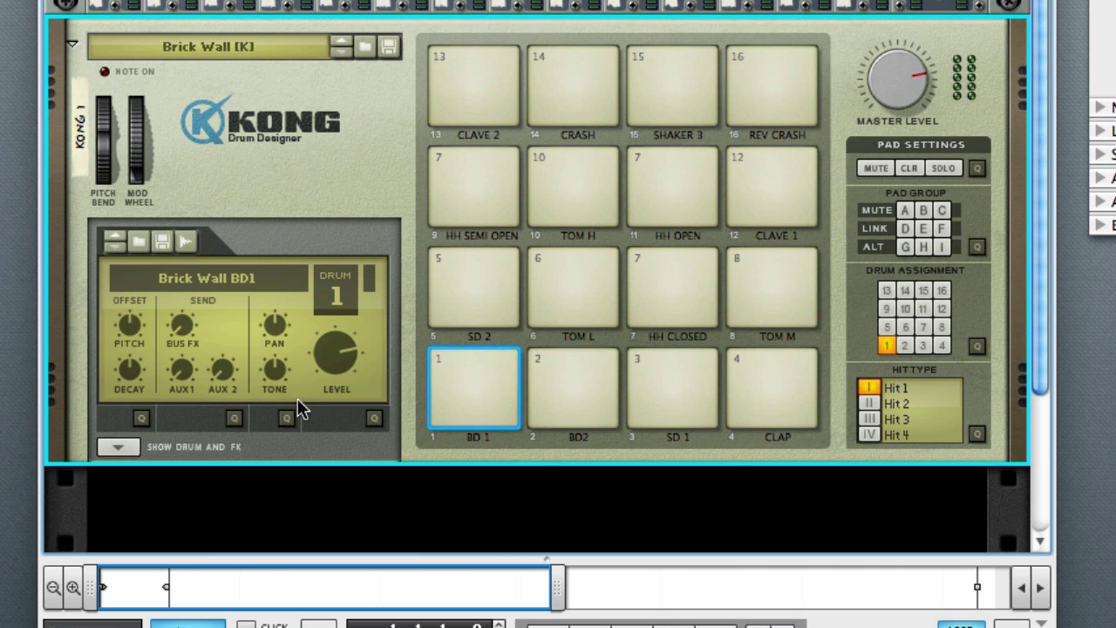
Expand Kong's Drum and FX panel, view drums 2 and 3 (SD 1), and list drum module types.
{"action": "left_click", "coordinate": [130, 444]}
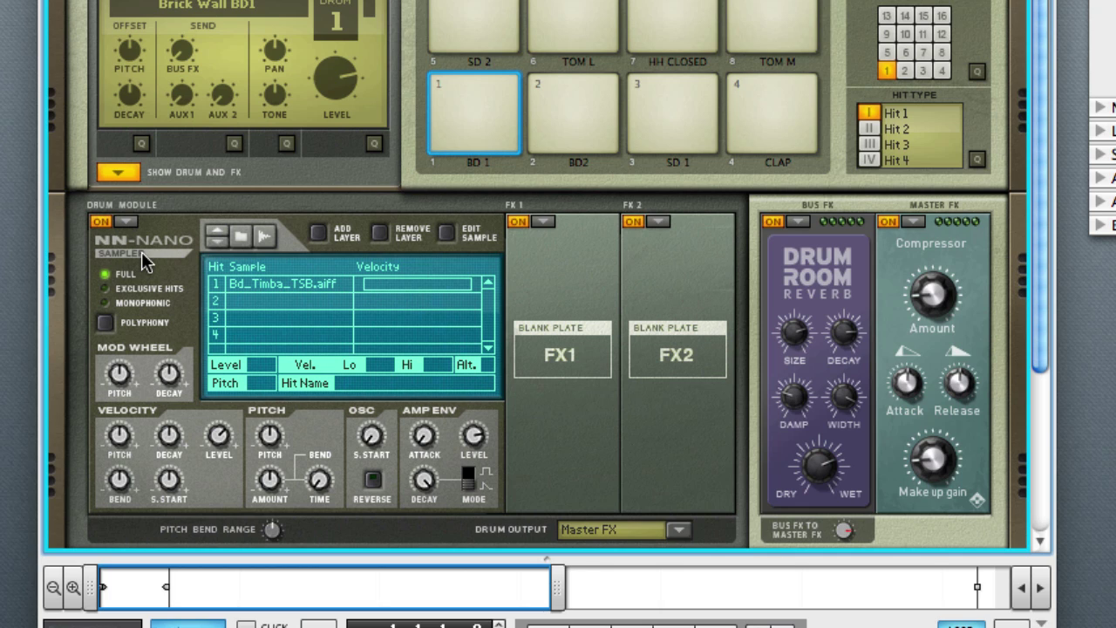
{"action": "left_click", "coordinate": [550, 125]}
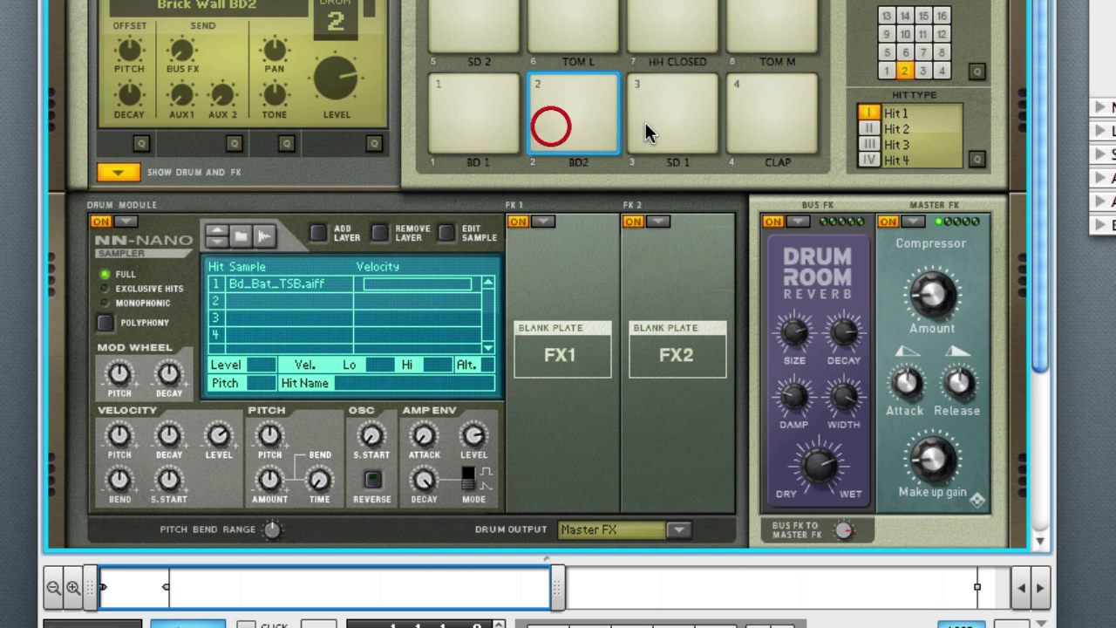
{"action": "left_click", "coordinate": [652, 122]}
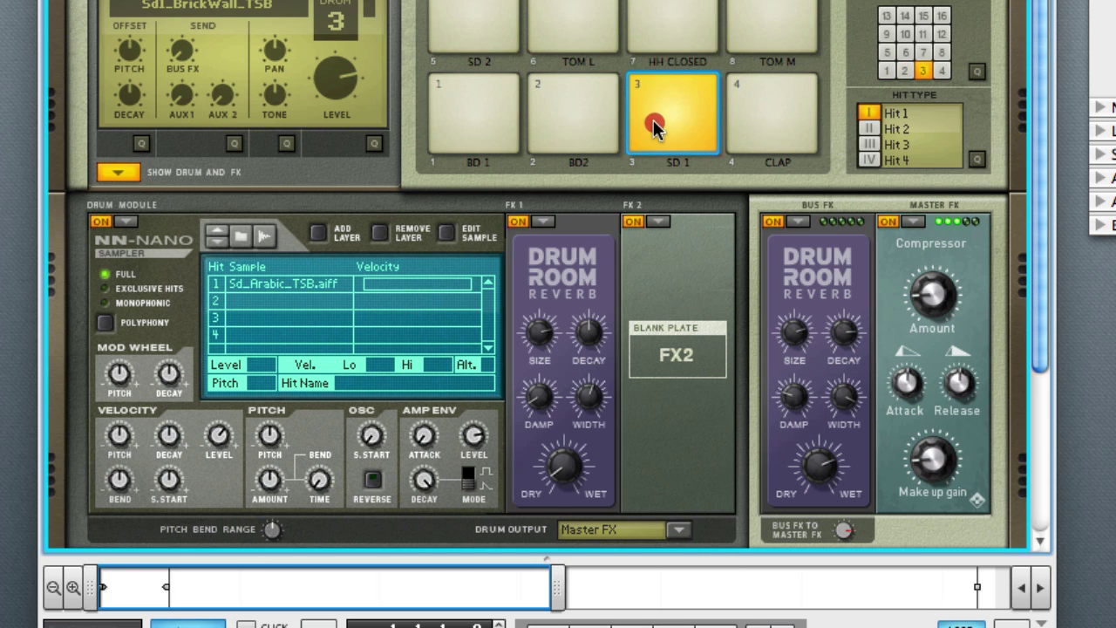
{"action": "left_click", "coordinate": [133, 234]}
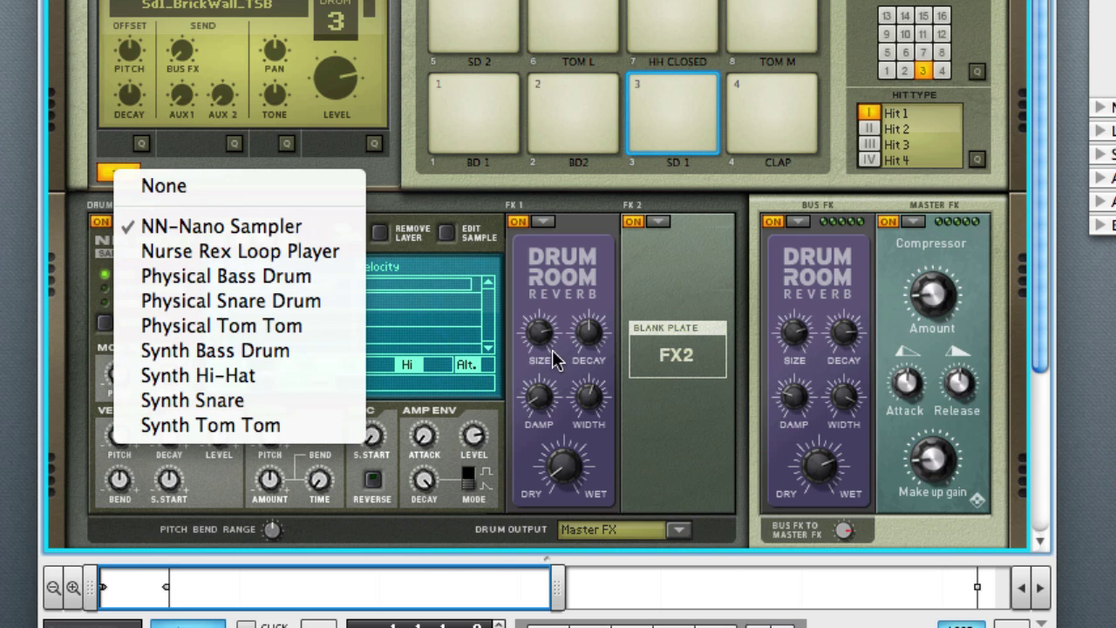
{"action": "left_click", "coordinate": [676, 352]}
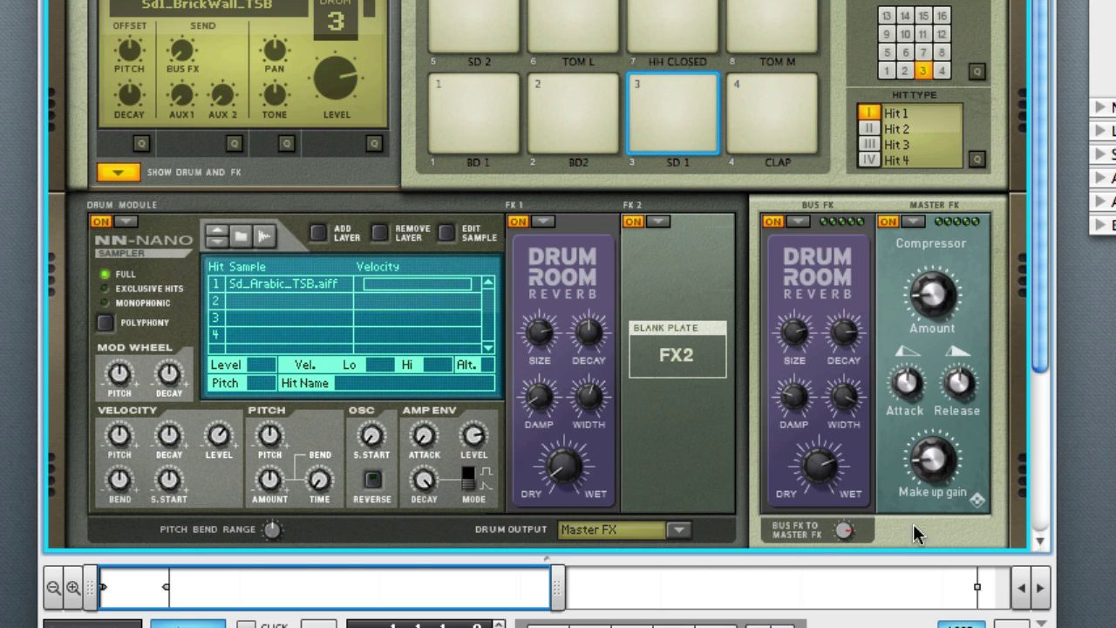
{"action": "left_click", "coordinate": [788, 124]}
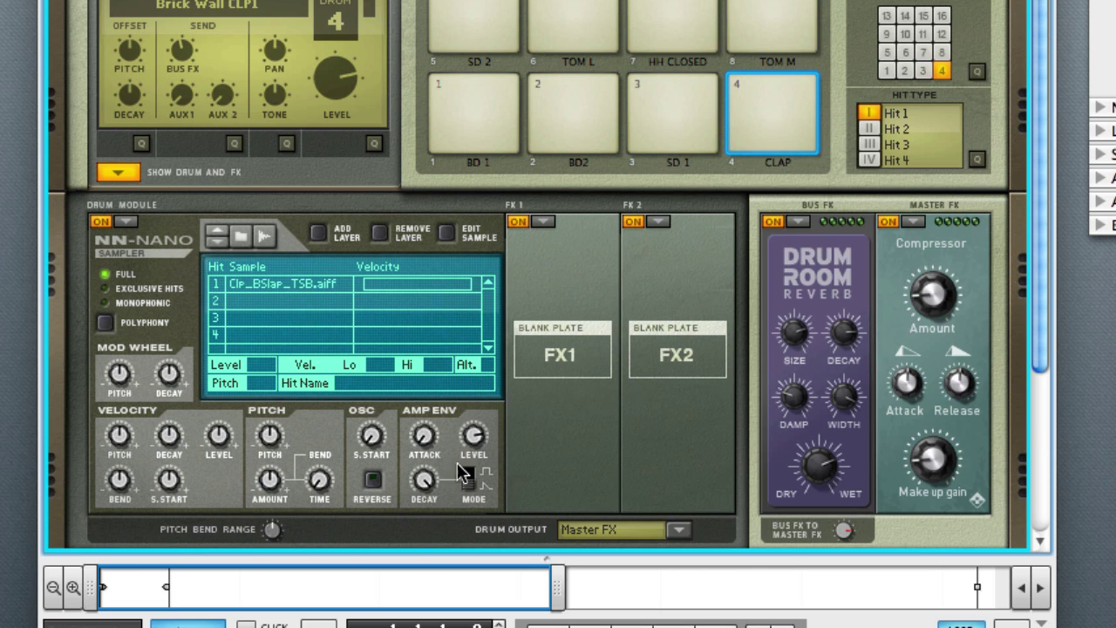
{"action": "left_click", "coordinate": [491, 33]}
{"action": "left_click", "coordinate": [553, 29]}
{"action": "left_click", "coordinate": [764, 26]}
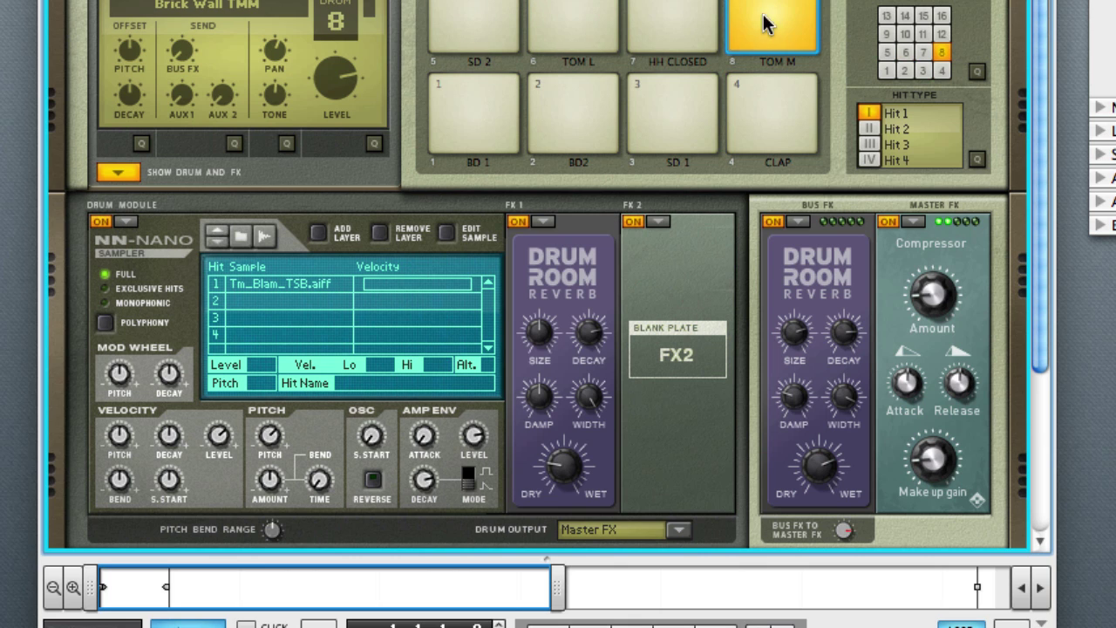
{"action": "left_click", "coordinate": [542, 222]}
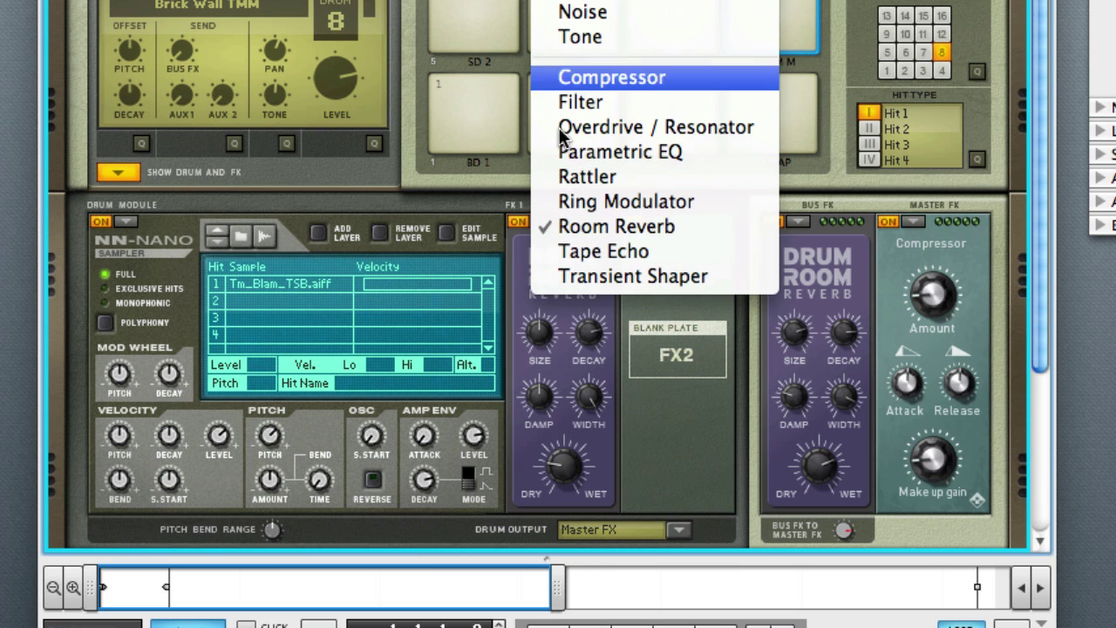
{"action": "left_click", "coordinate": [484, 224]}
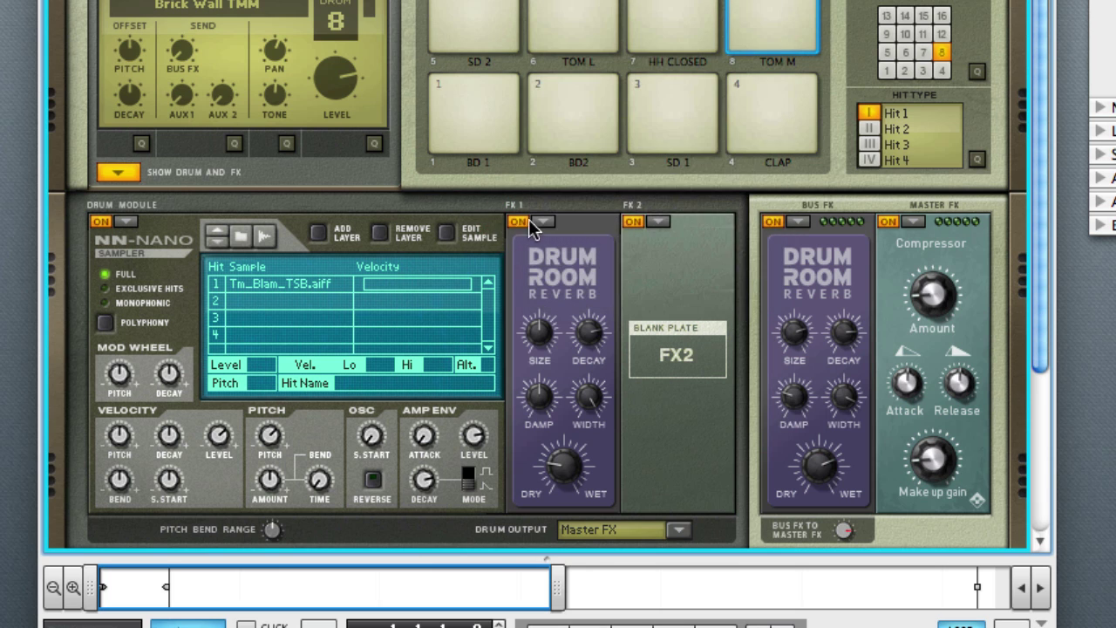
{"action": "left_click", "coordinate": [665, 228]}
{"action": "left_click", "coordinate": [578, 219]}
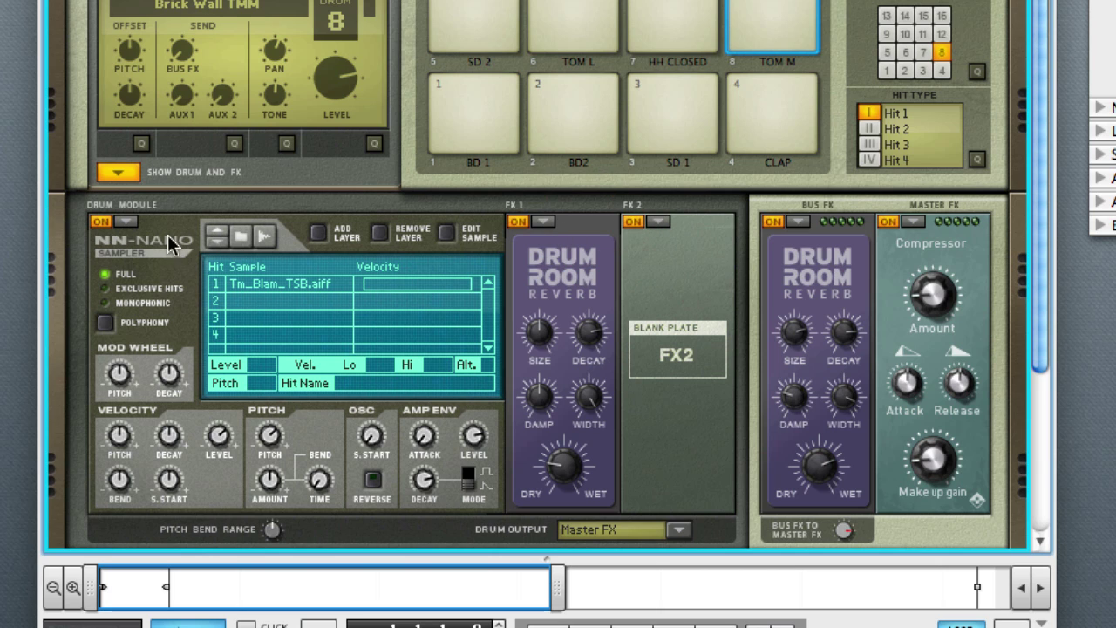
{"action": "left_click", "coordinate": [518, 222]}
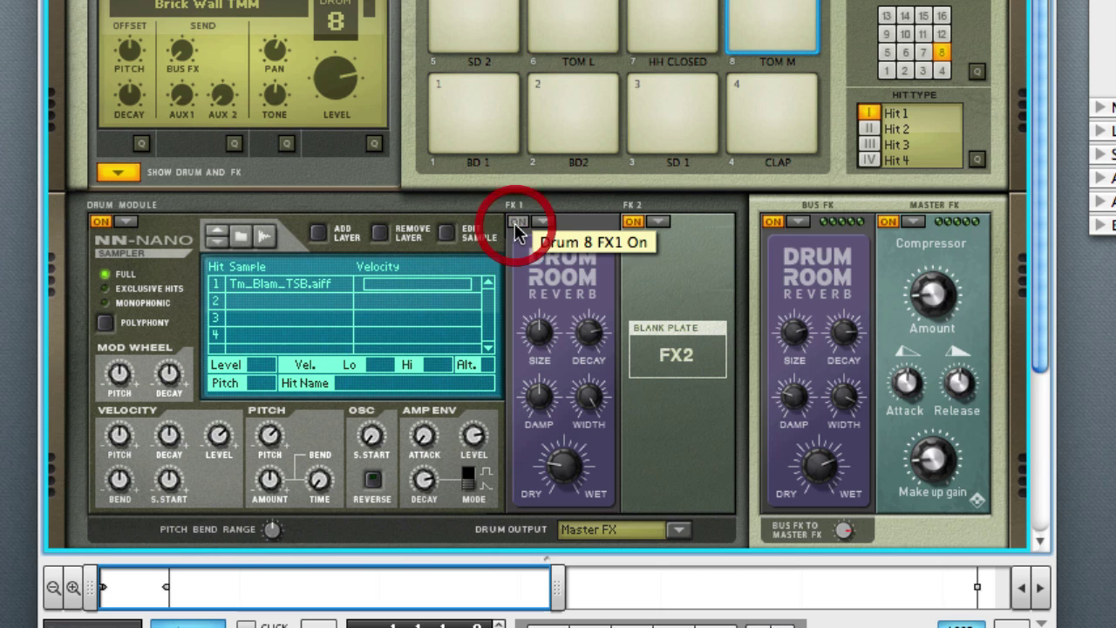
{"action": "left_click", "coordinate": [517, 222]}
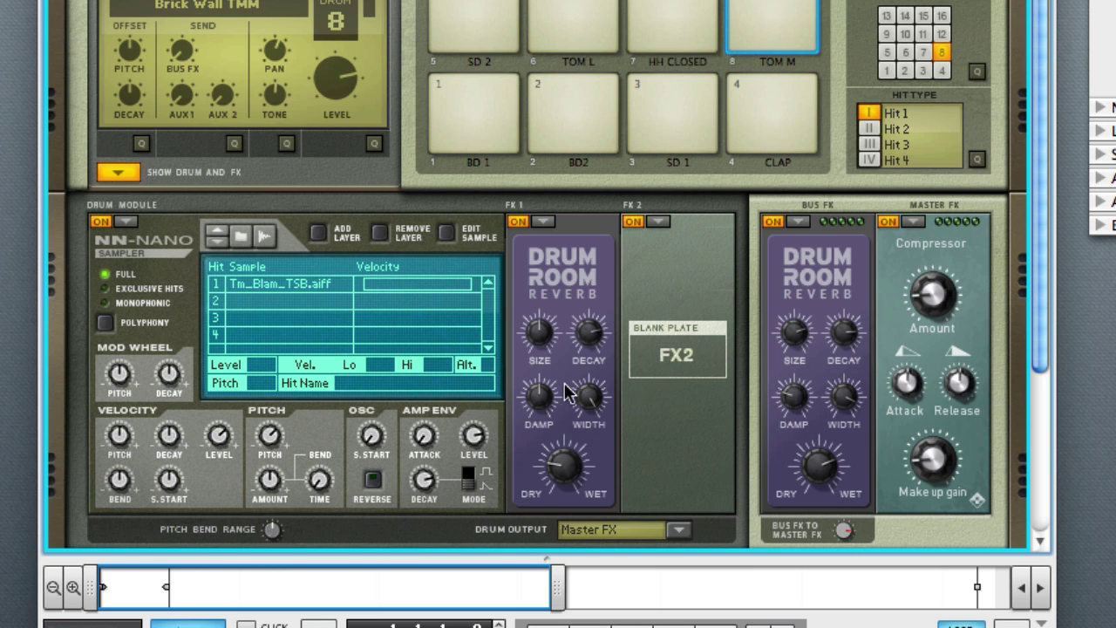
{"action": "scroll", "coordinate": [571, 391], "scroll_direction": "down", "scroll_amount": 3}
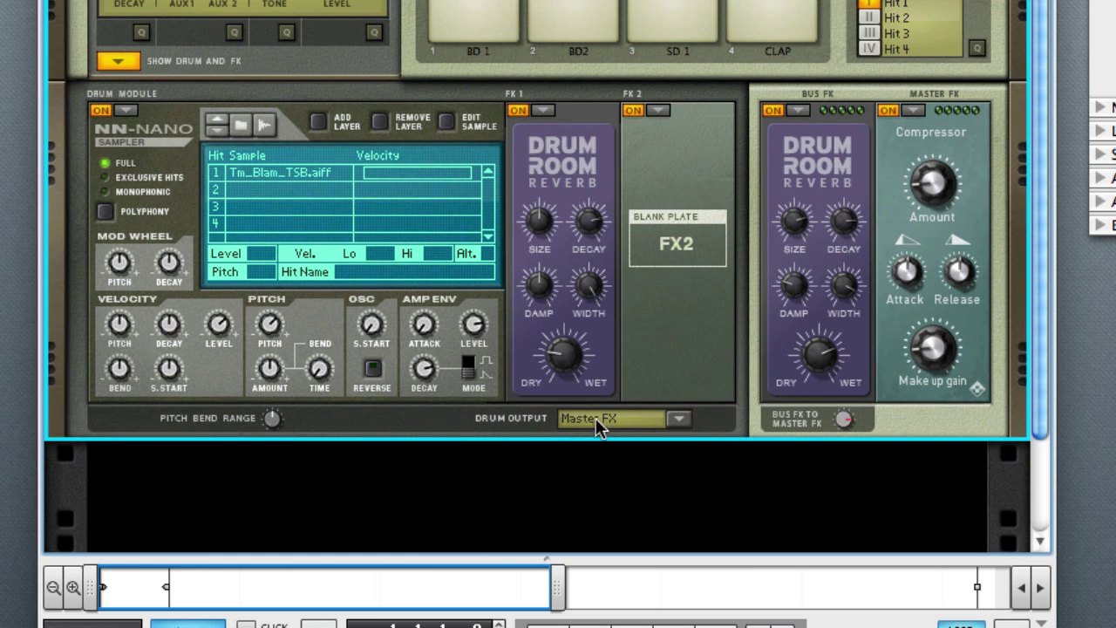
{"action": "left_click", "coordinate": [504, 26]}
{"action": "left_click", "coordinate": [504, 26]}
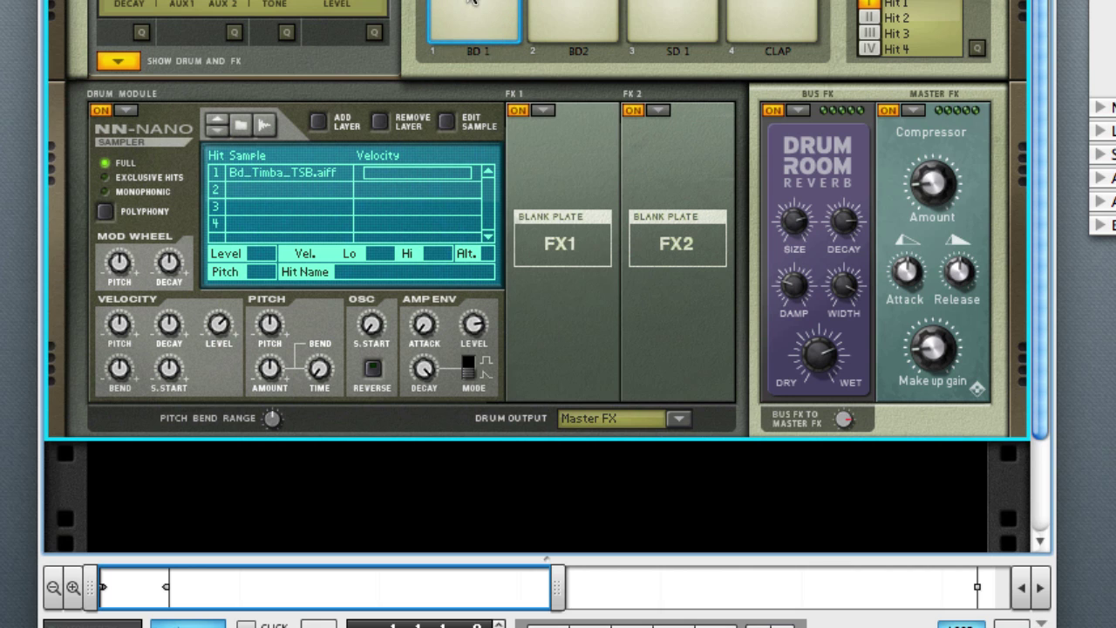
{"action": "left_click", "coordinate": [472, 4]}
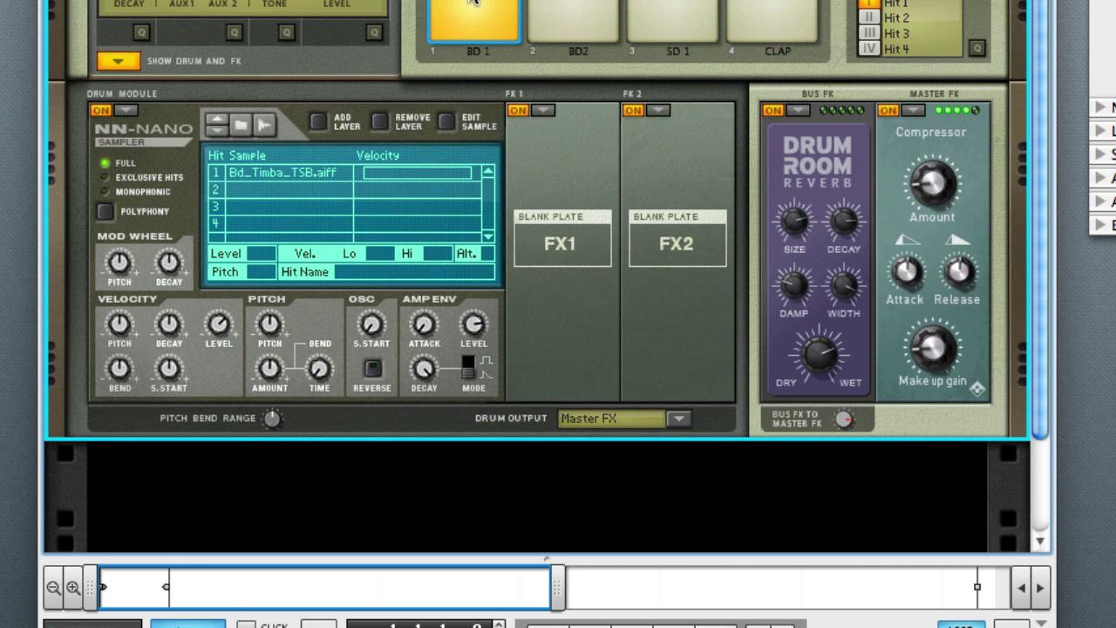
{"action": "left_click", "coordinate": [678, 419]}
{"action": "left_click", "coordinate": [682, 330]}
{"action": "key", "text": "Tab"}
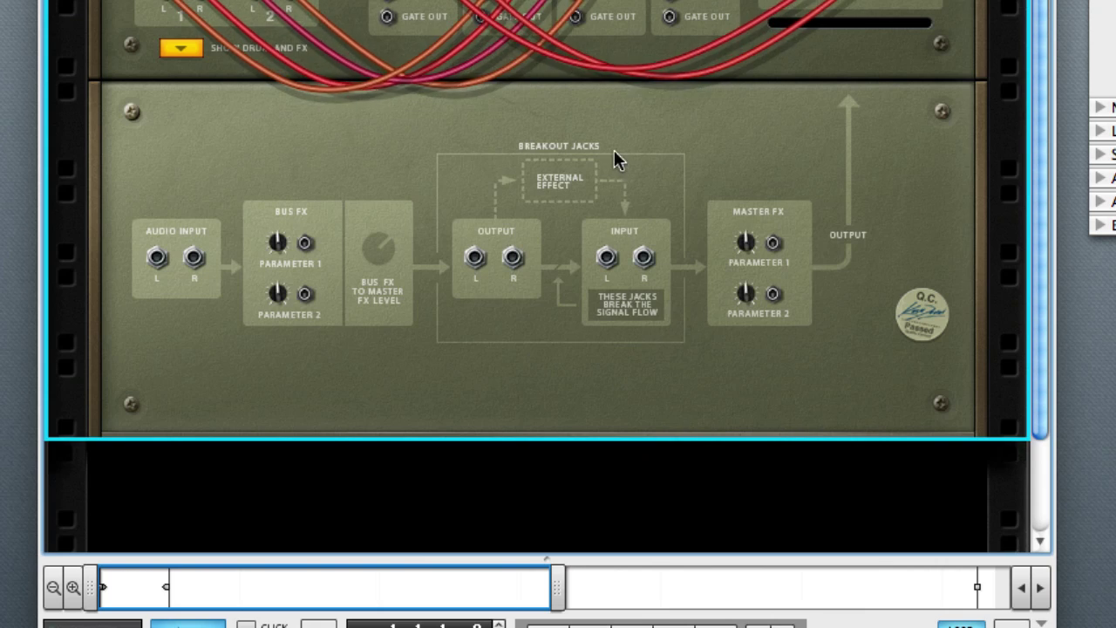
{"action": "key", "text": "Tab"}
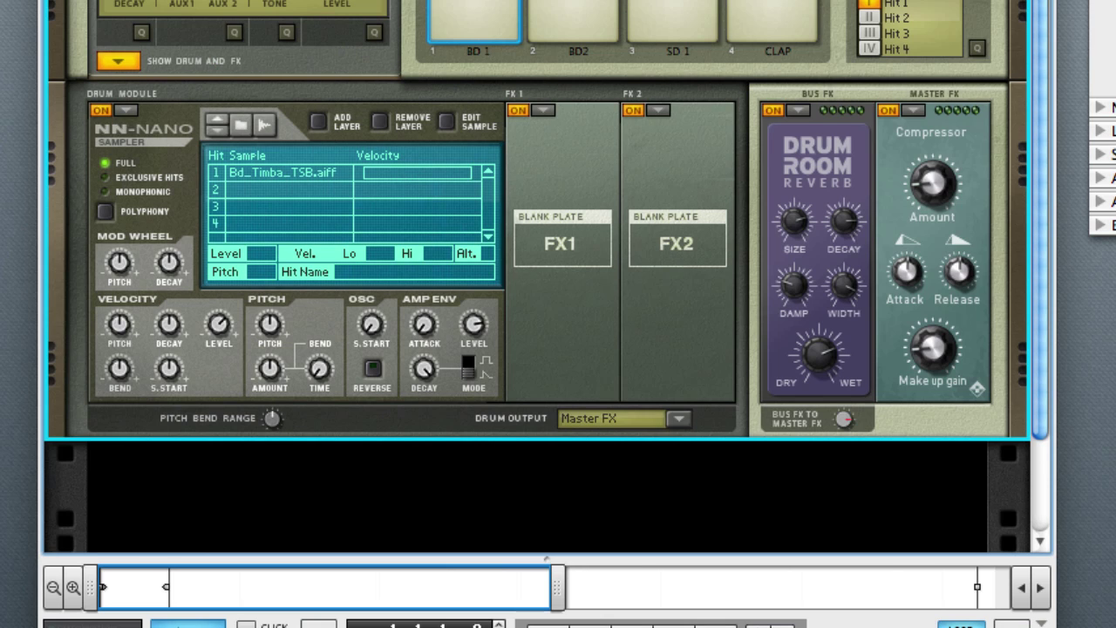
{"action": "left_click", "coordinate": [679, 420]}
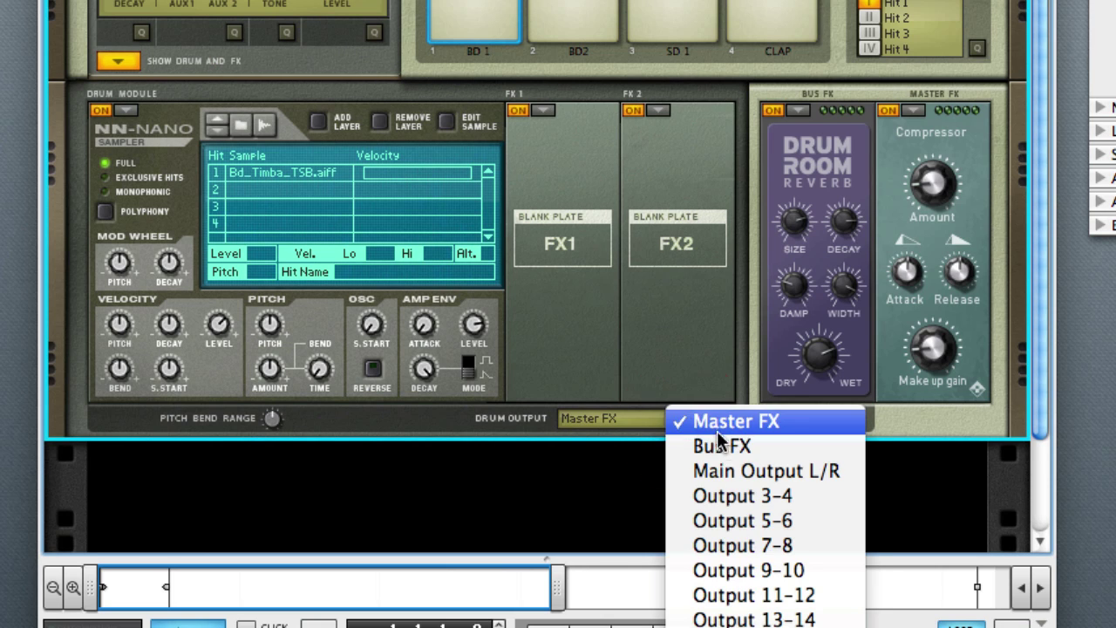
{"action": "left_click", "coordinate": [665, 349]}
{"action": "scroll", "coordinate": [639, 391], "scroll_direction": "up", "scroll_amount": 2}
{"action": "scroll", "coordinate": [637, 388], "scroll_direction": "up", "scroll_amount": 3}
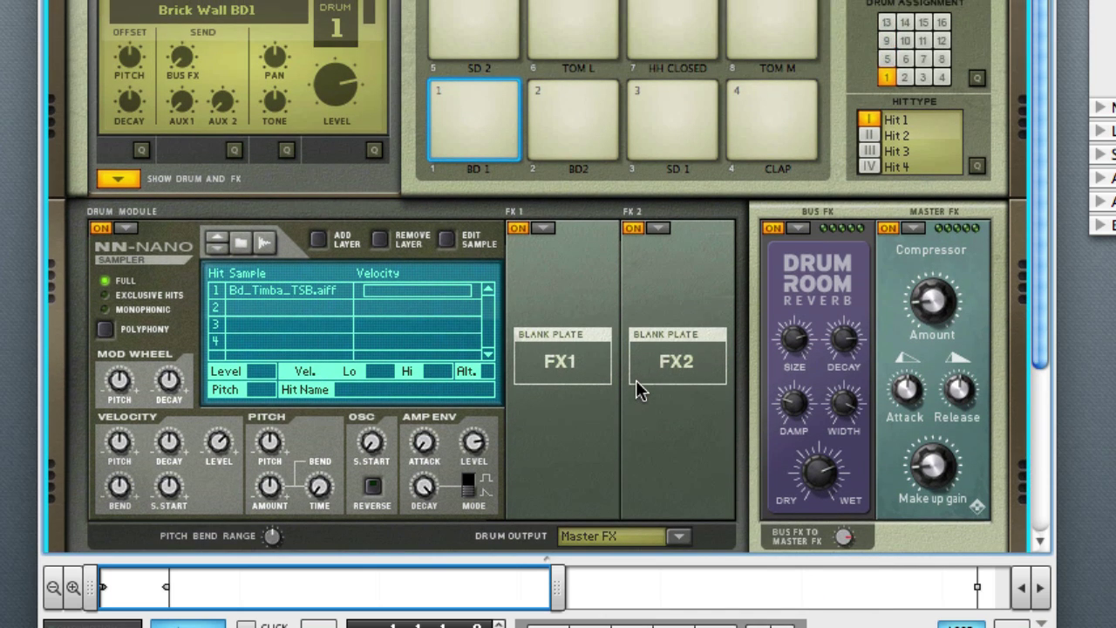